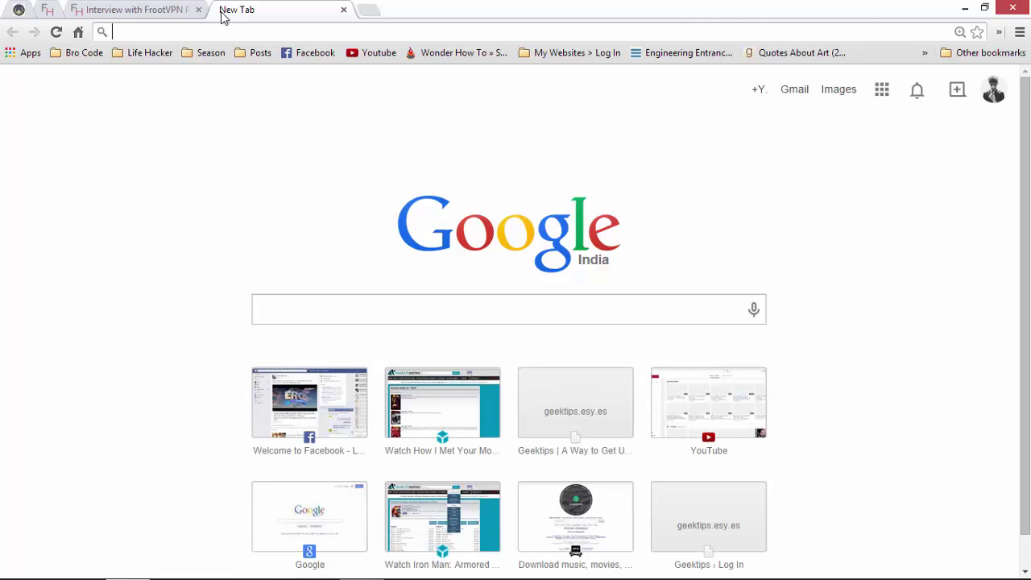
Search openvpn, open OpenVPN's Downloads page at the 2.3.4 installer table, then minimize Chrome.
type("open")
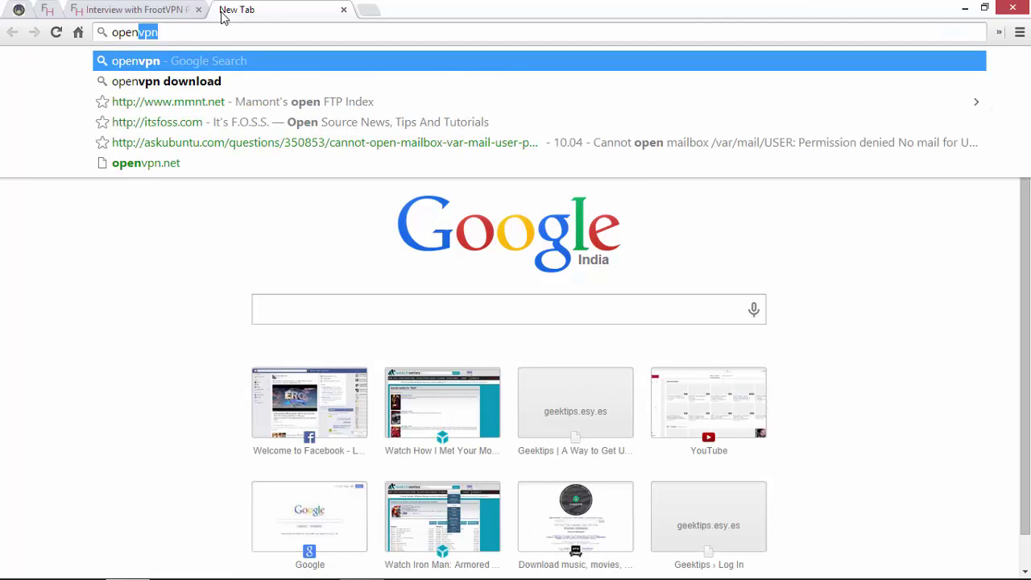
key("Return")
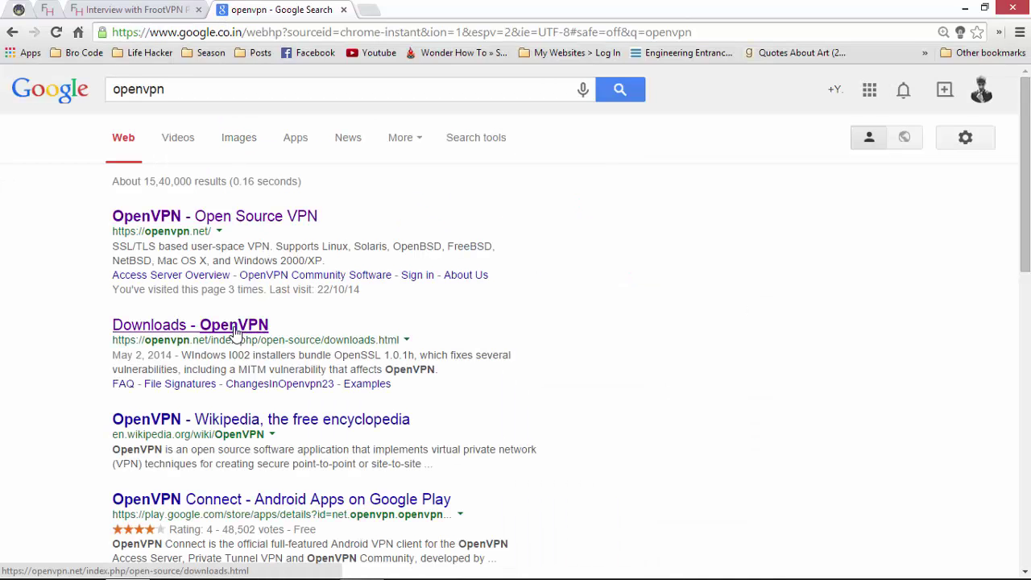
left_click(208, 318)
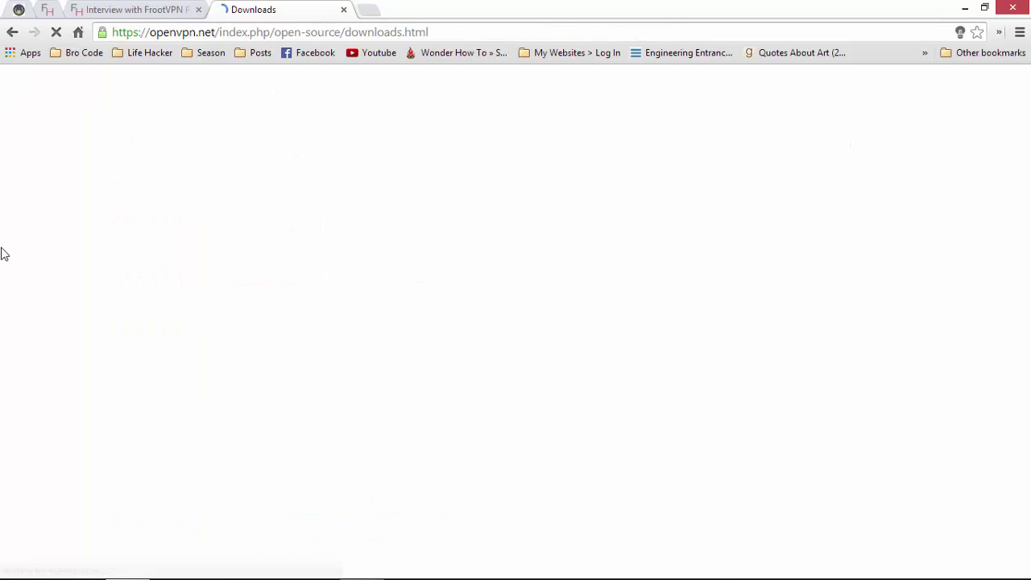
scroll(28, 239, "down", 1)
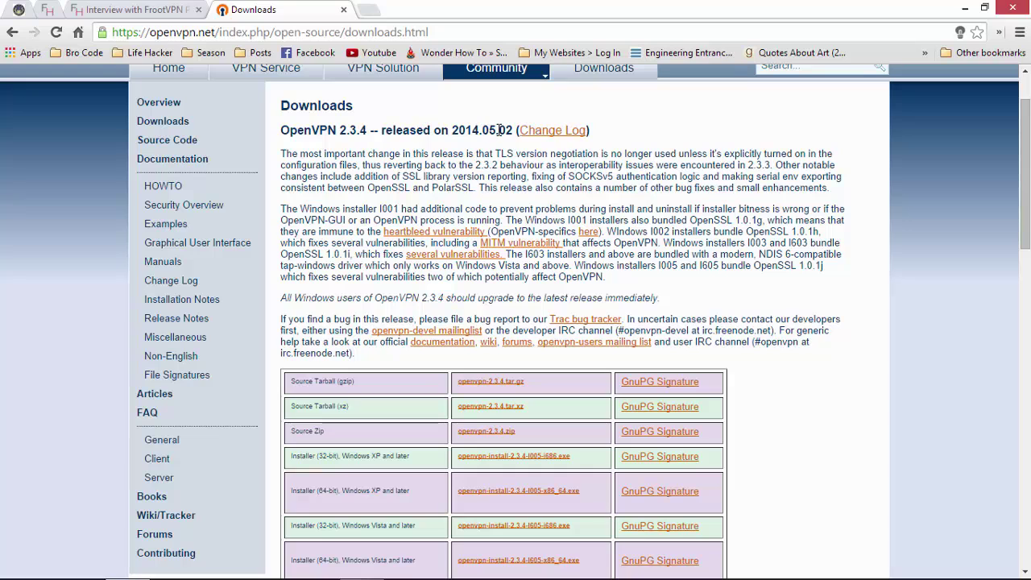
scroll(459, 190, "down", 2)
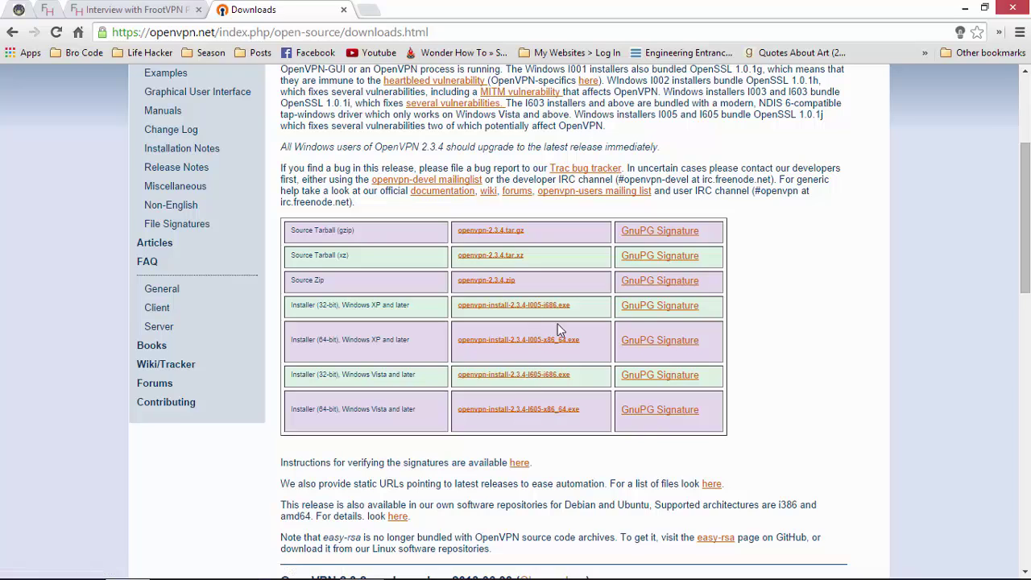
left_click(966, 8)
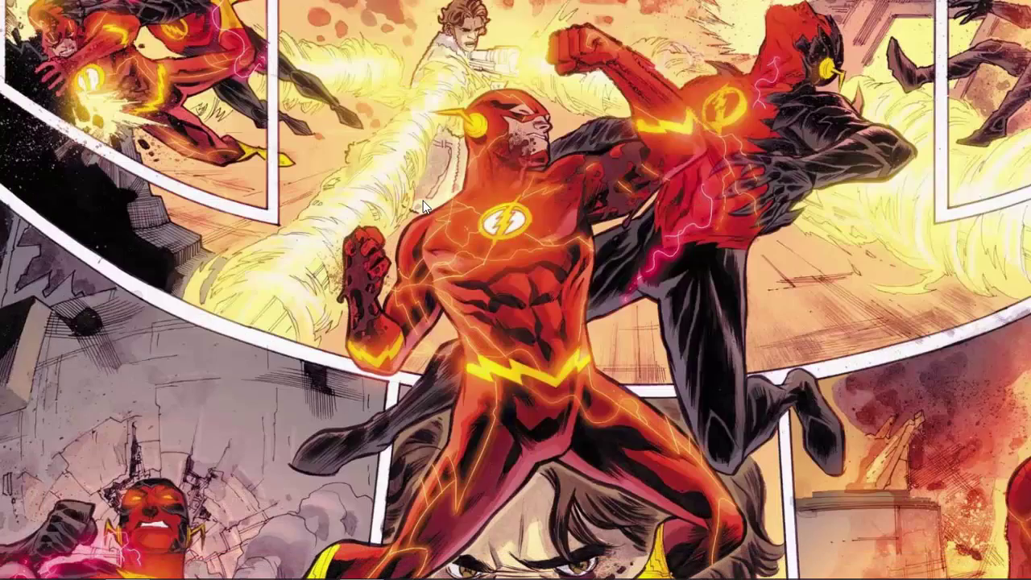
Find openvpn-2.1.3-install in Downloads > Programs in File Explorer, then minimize the window.
key("super+e")
left_click(65, 127)
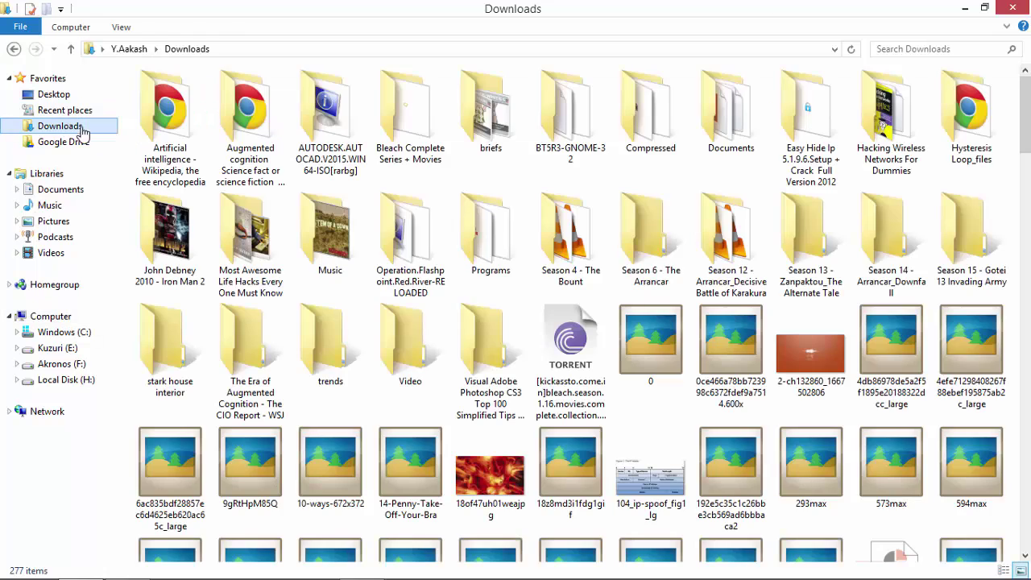
double_click(493, 230)
left_click(177, 223)
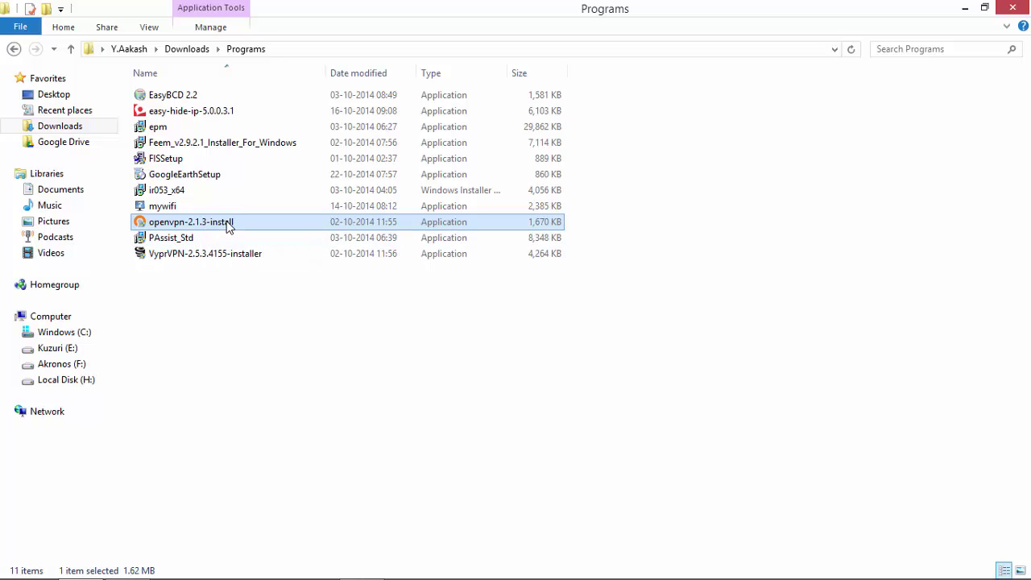
left_click(965, 8)
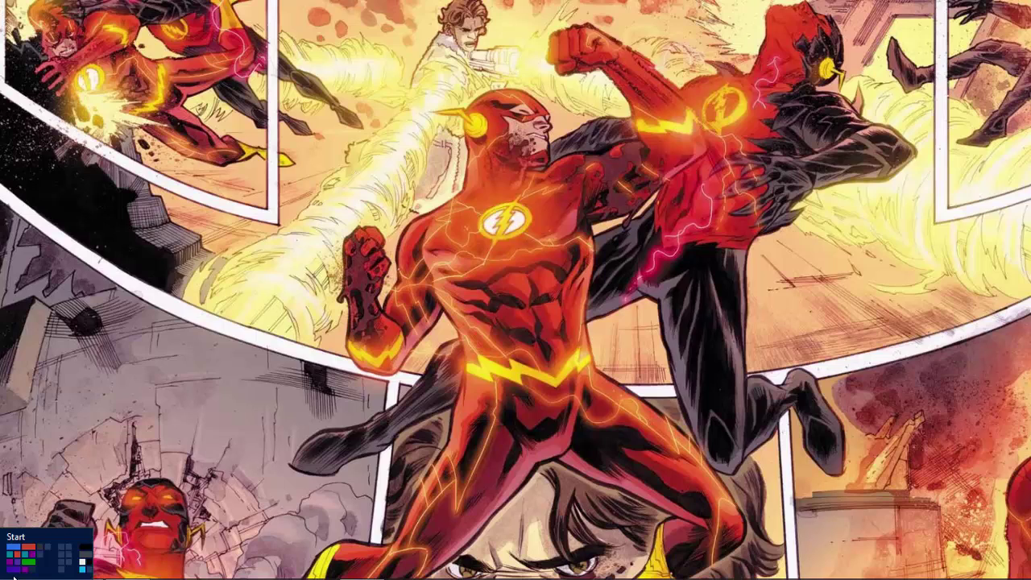
Launch OpenVPN GUI from its tile on the Start screen.
left_click(14, 574)
scroll(394, 390, "down", 1)
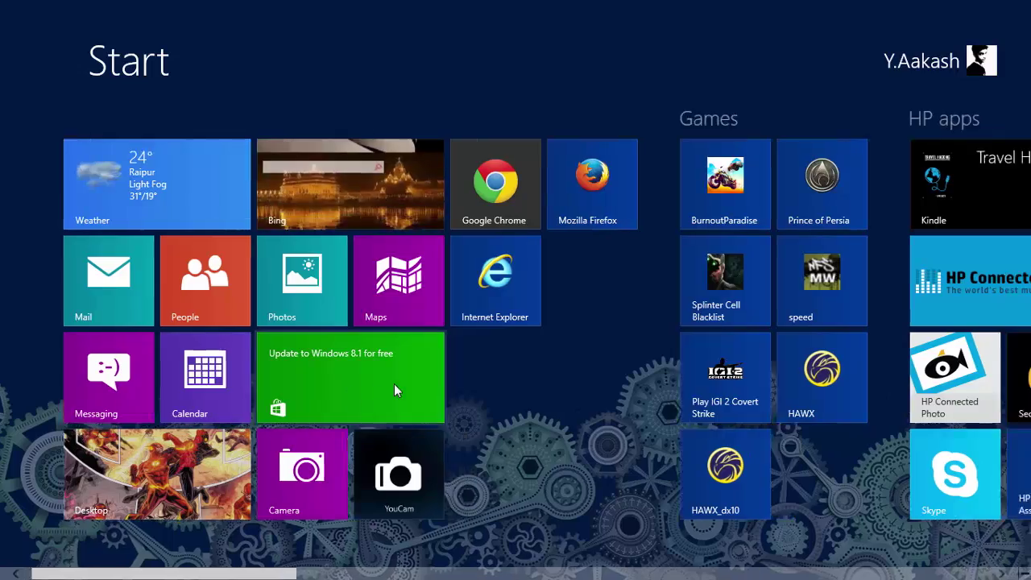
scroll(394, 384, "down", 15)
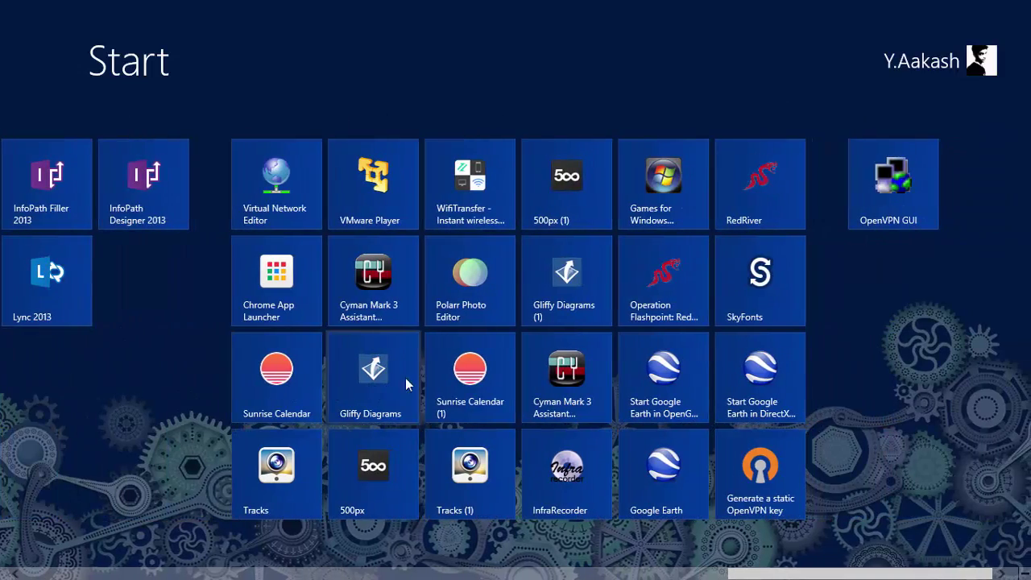
left_click(909, 188)
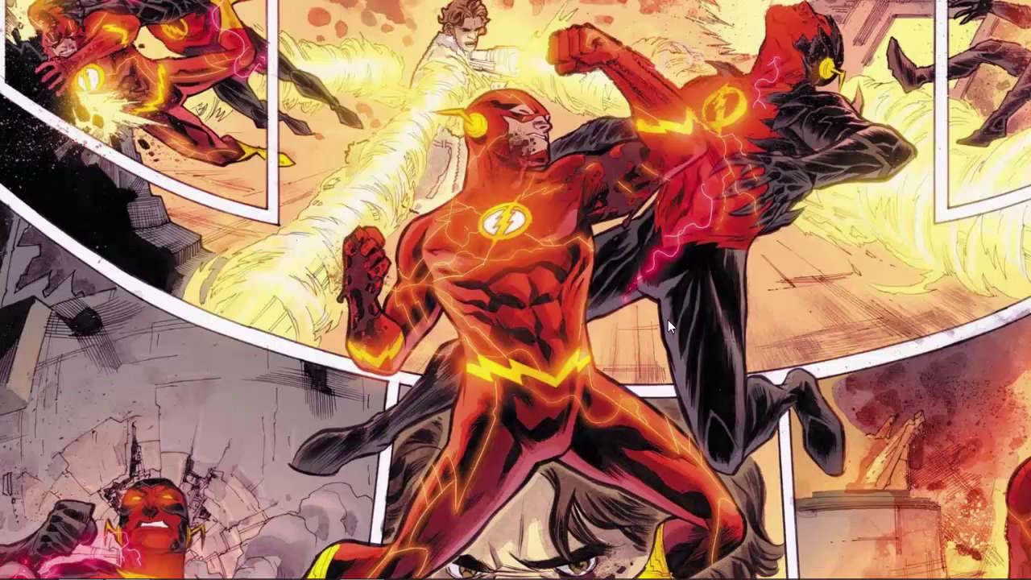
mouse_move(789, 573)
left_click(127, 566)
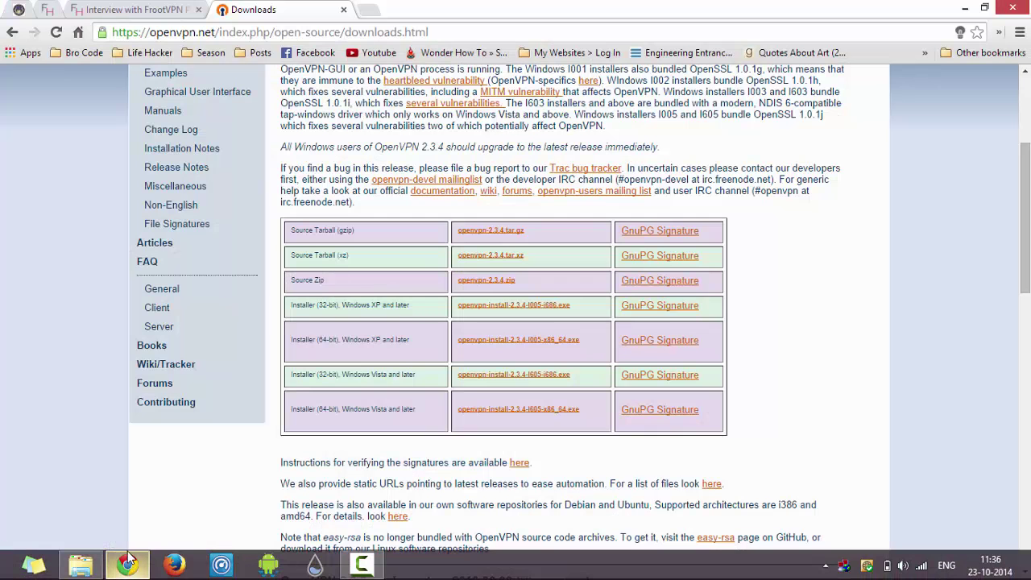
left_click(367, 12)
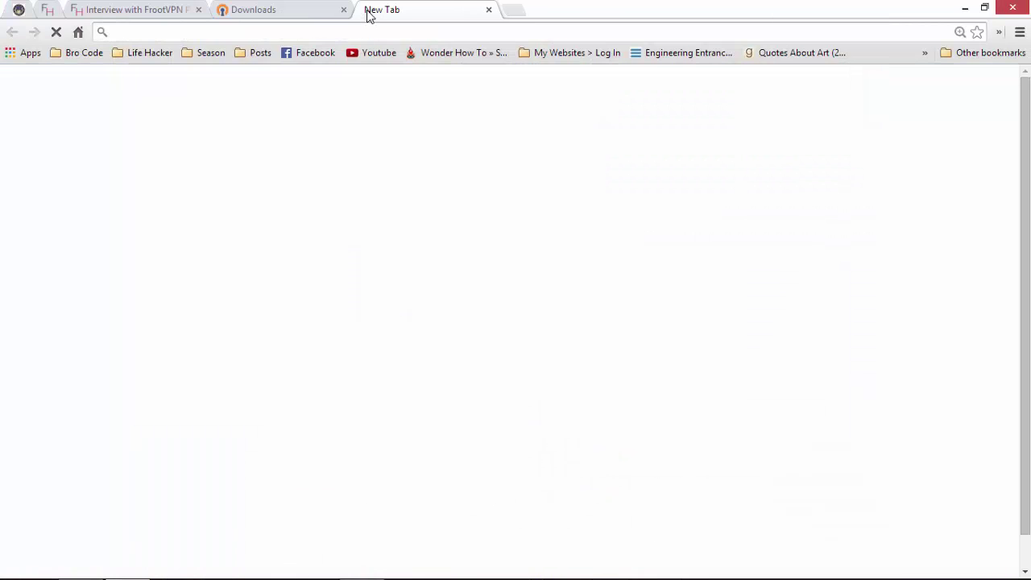
type("frot")
key("Return")
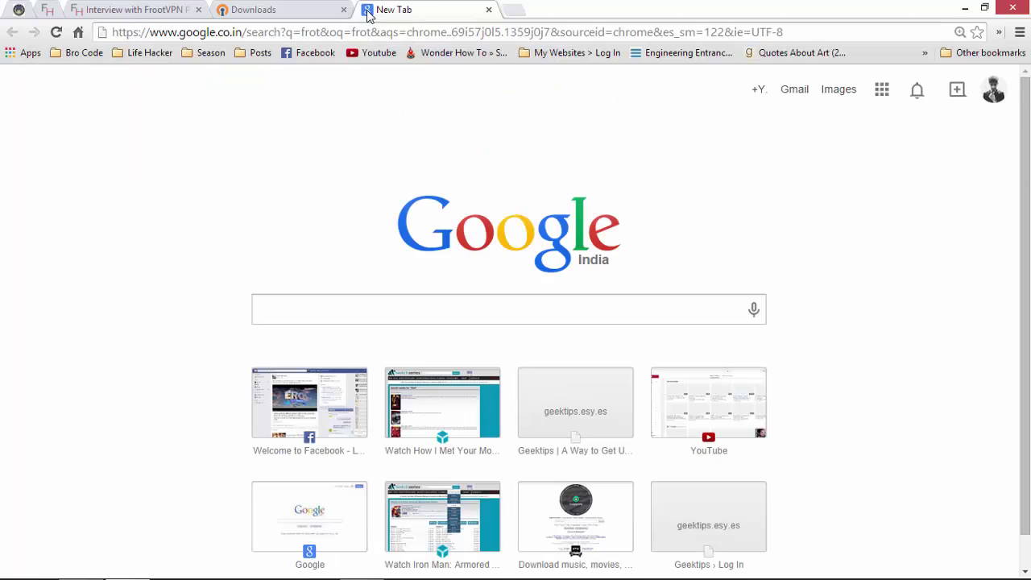
left_click(368, 24)
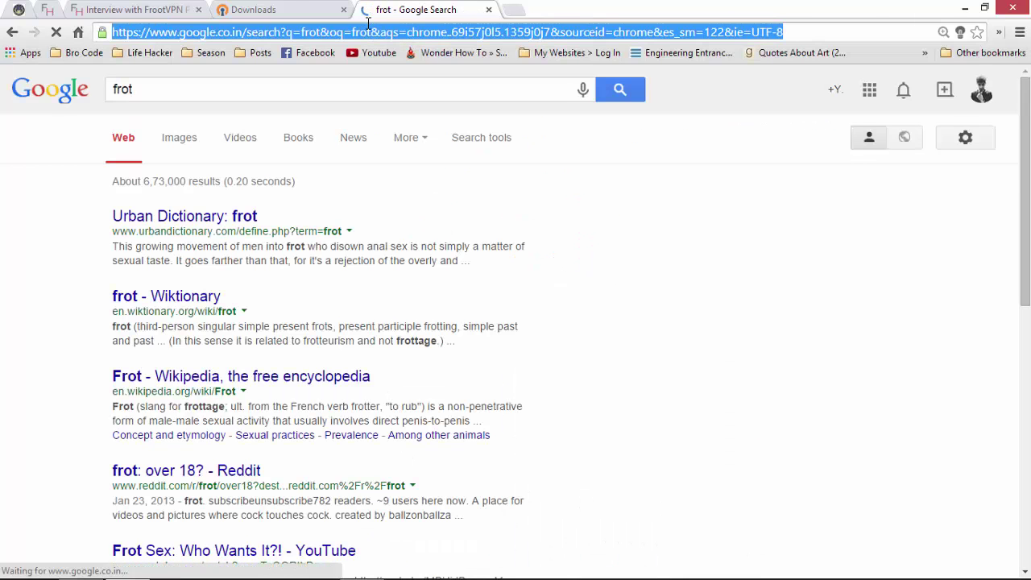
type("frootv")
key("Return")
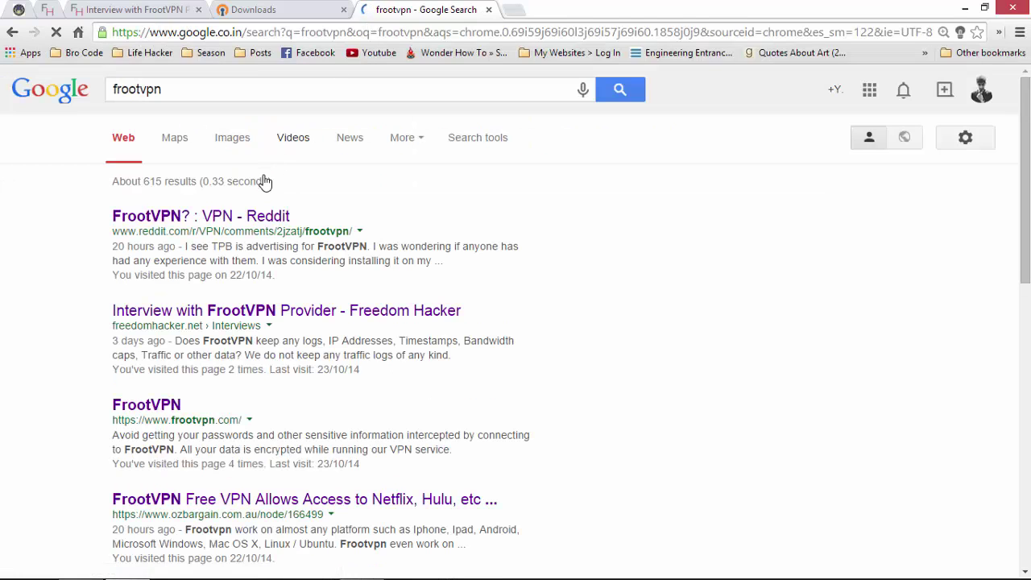
left_click(153, 405)
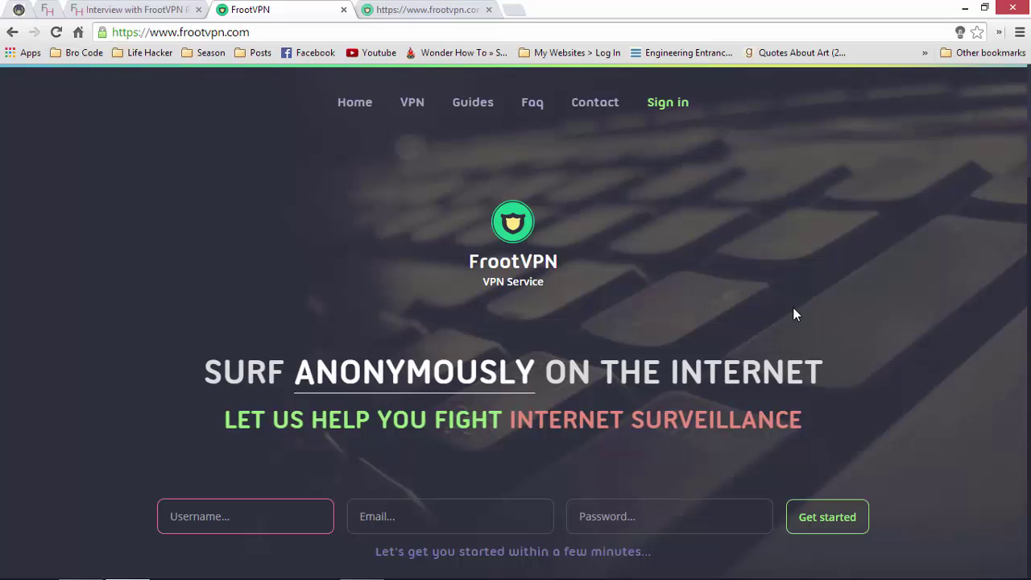
Scroll the FrootVPN home page and follow the Sign in link to login.html.
scroll(881, 327, "down", 2)
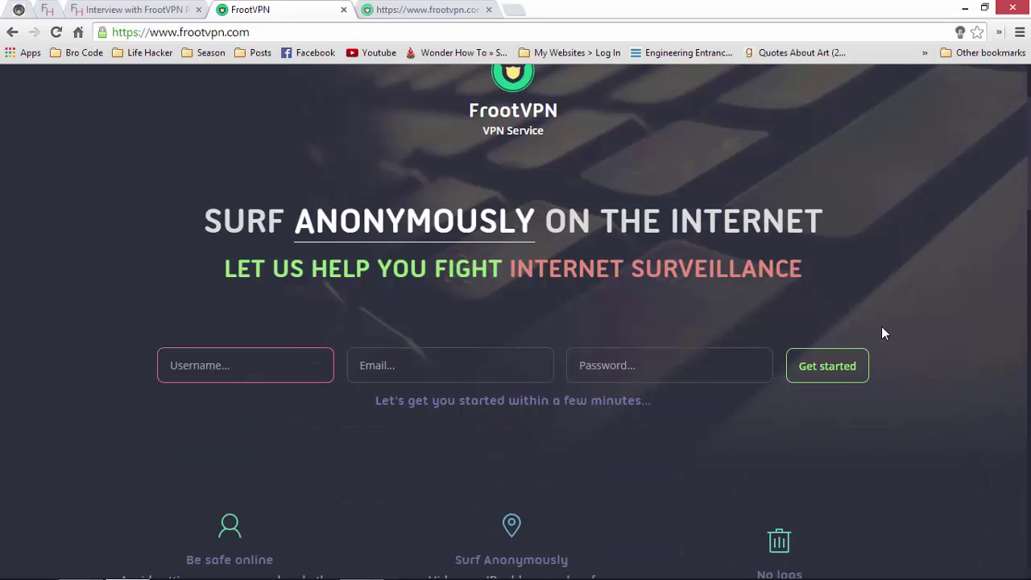
scroll(881, 327, "down", 1)
scroll(881, 326, "up", 3)
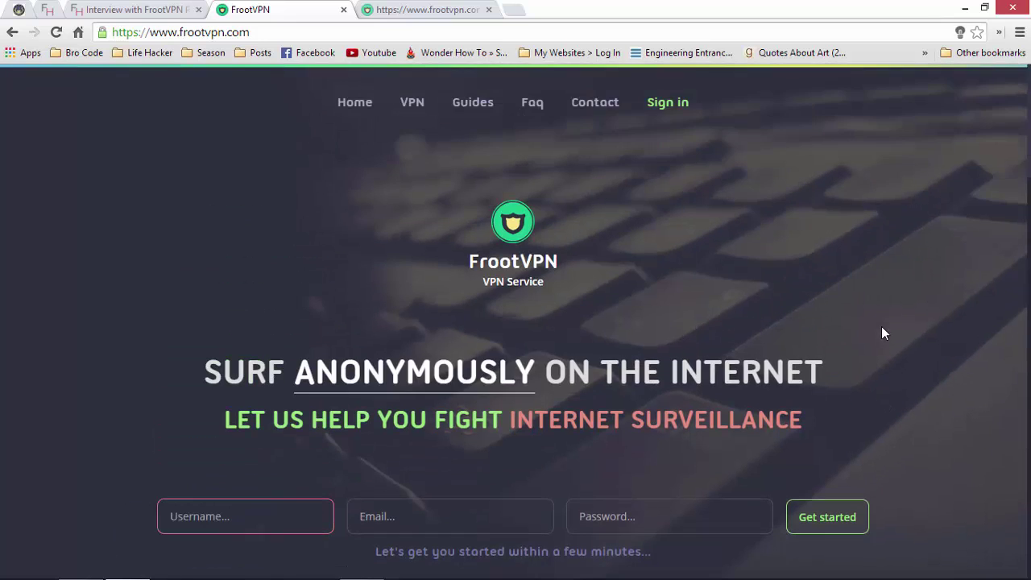
scroll(881, 326, "down", 1)
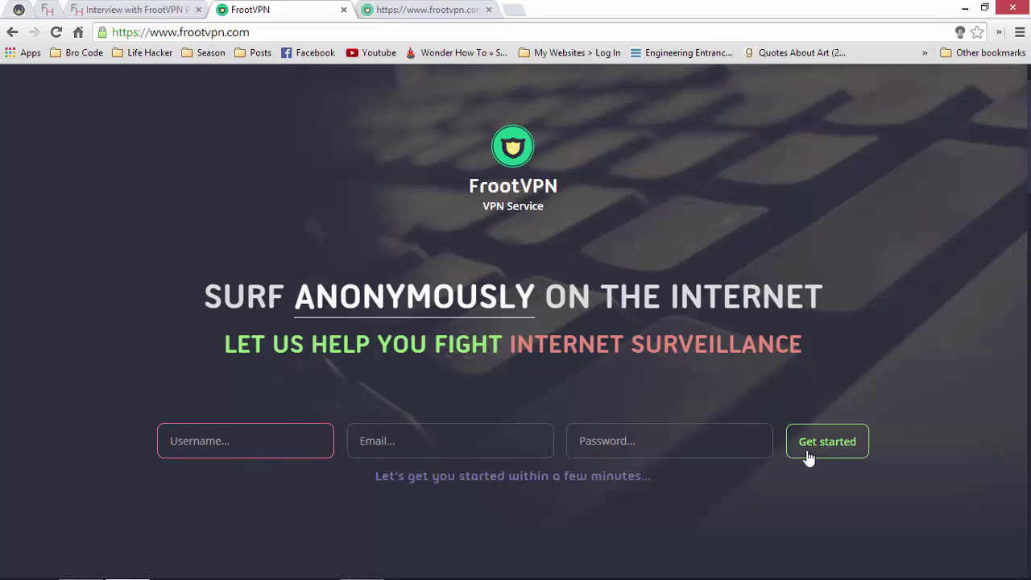
scroll(257, 446, "up", 1)
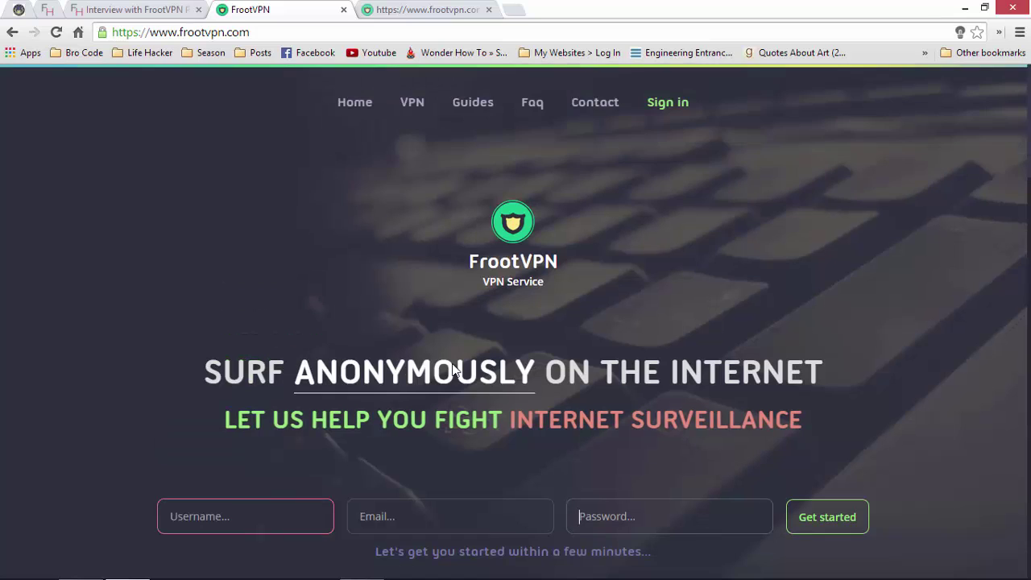
left_click(656, 103)
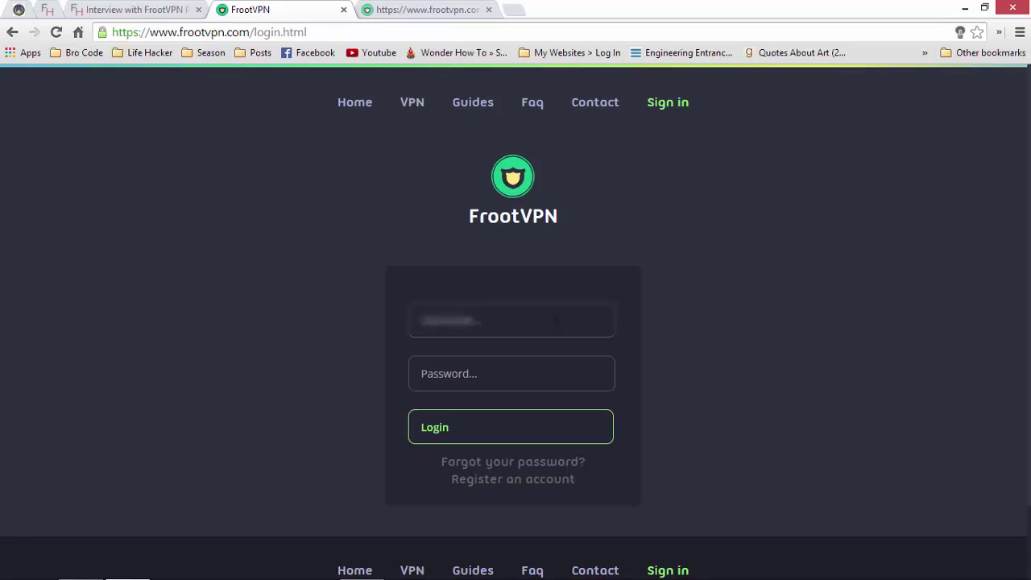
Log in to FrootVPN with the account username and password, dismissing the RoboForm prompt.
type("user")
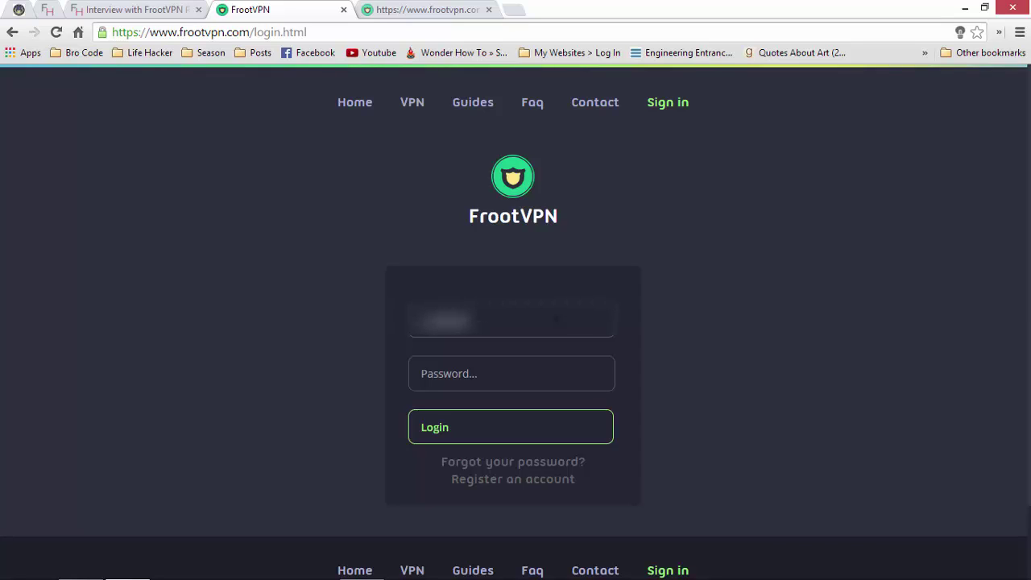
left_click(512, 373)
type("••••••••••••••••••")
key("Return")
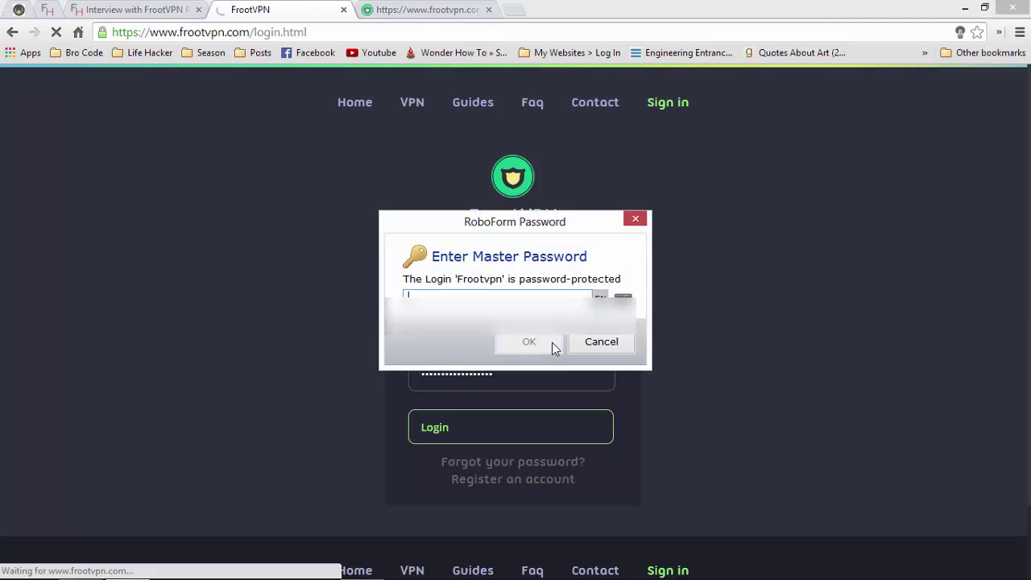
left_click(588, 345)
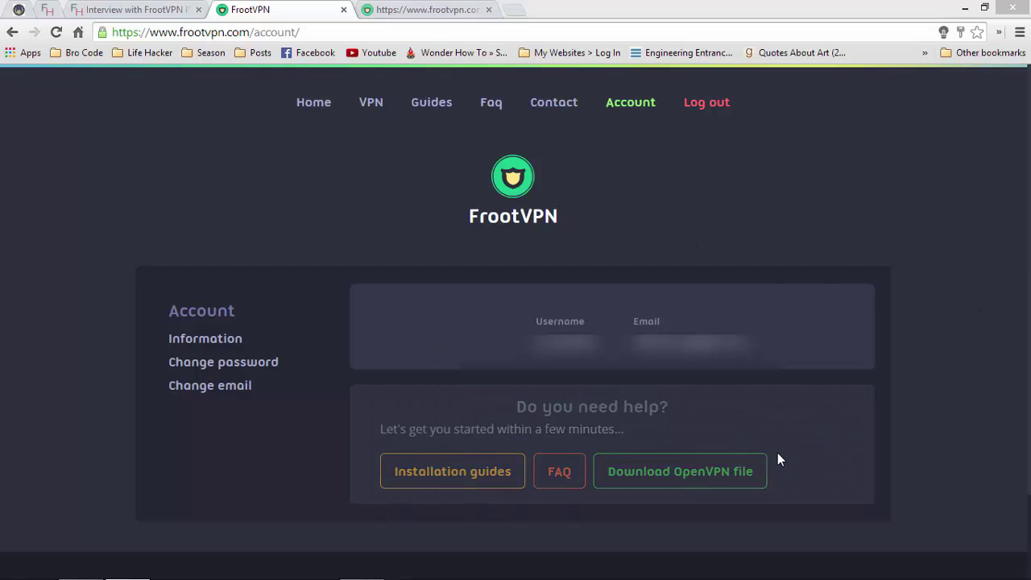
Download the OpenVPN config file frootvpn (2).ovpn, minimize Chrome and open File Explorer.
left_click(715, 480)
left_click(714, 481)
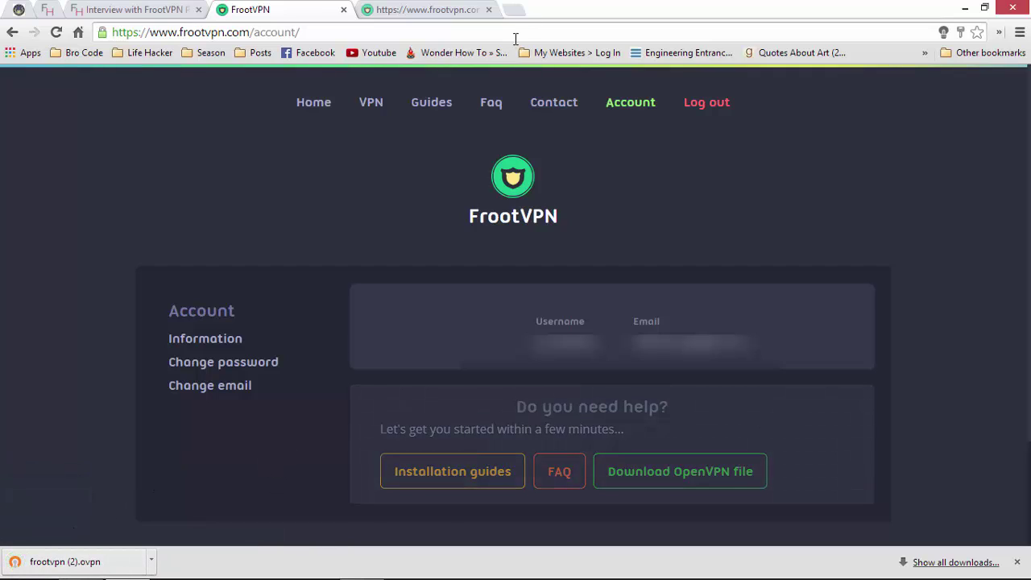
left_click(969, 9)
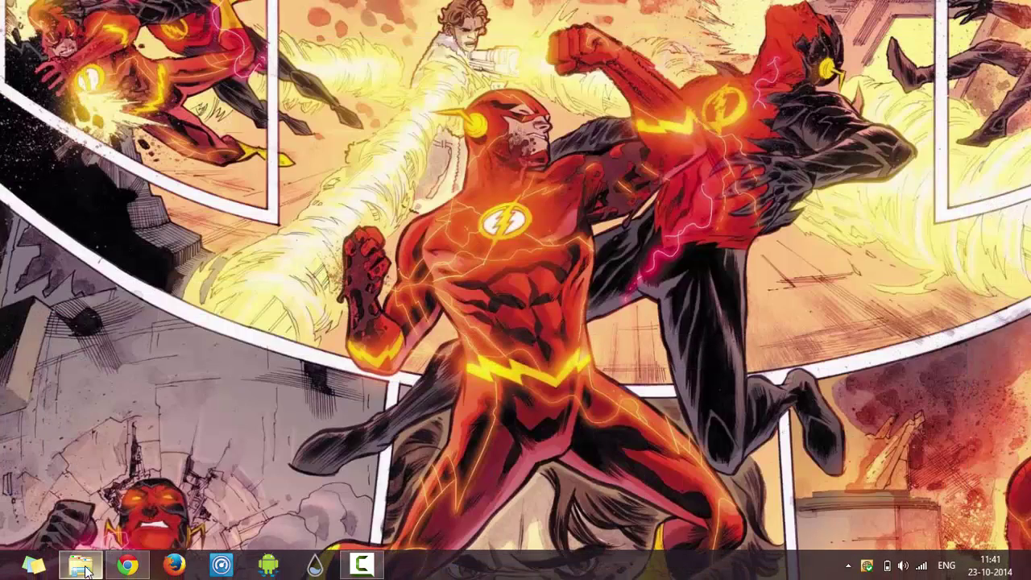
left_click(81, 565)
Search the Downloads folder for froot.
left_click(44, 126)
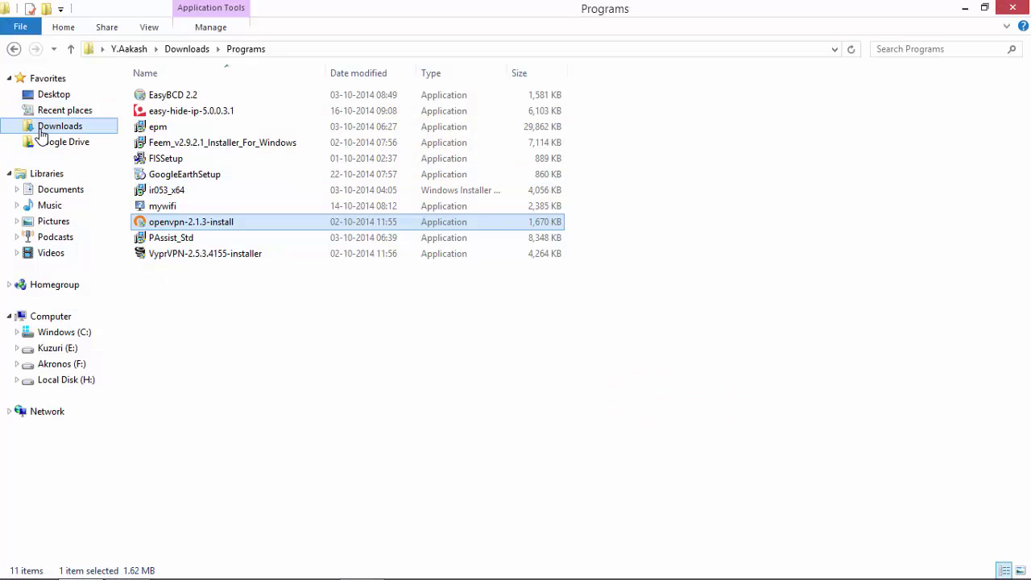
left_click(907, 50)
type("froot")
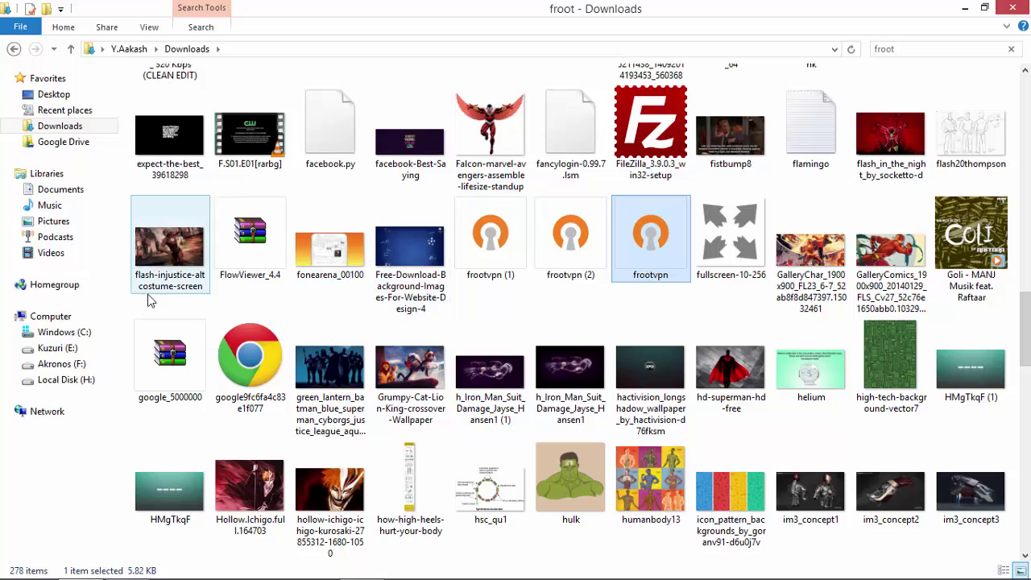
Confirm the frootvpn file is in C:\Program Files (x86)\OpenVPN\config, then minimize File Explorer.
left_click(53, 332)
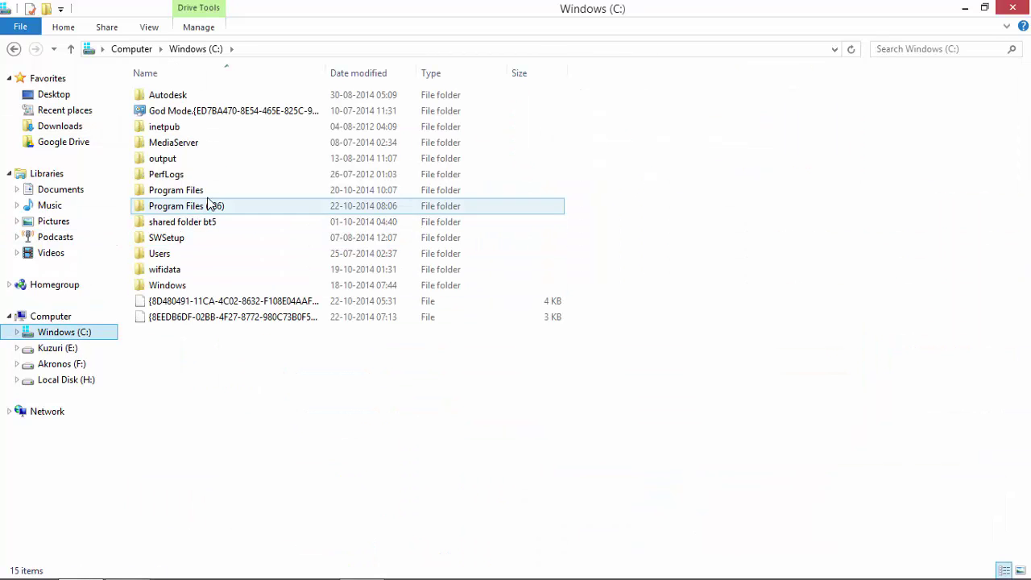
double_click(190, 210)
left_click(194, 206)
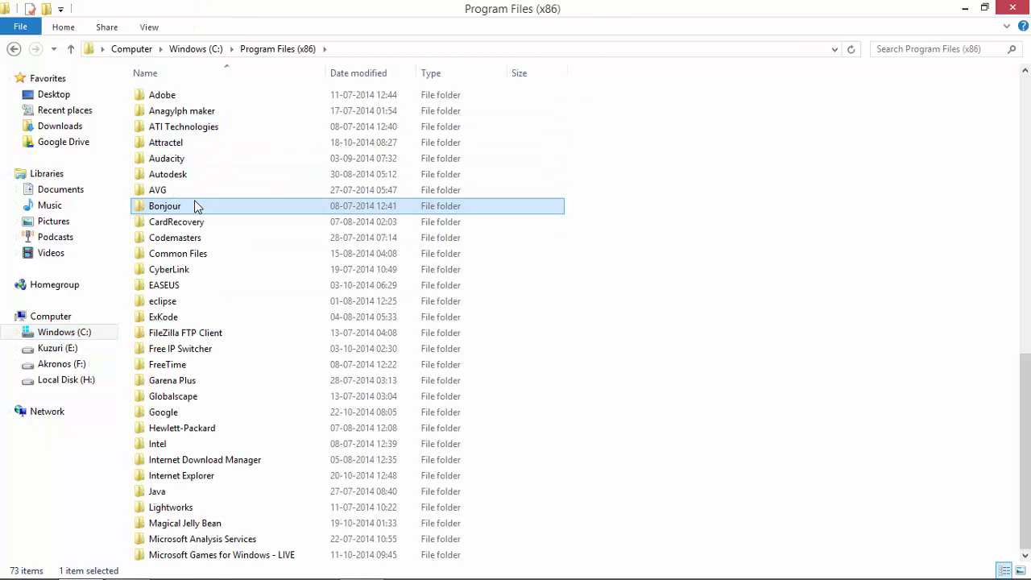
scroll(194, 206, "down", 10)
double_click(194, 126)
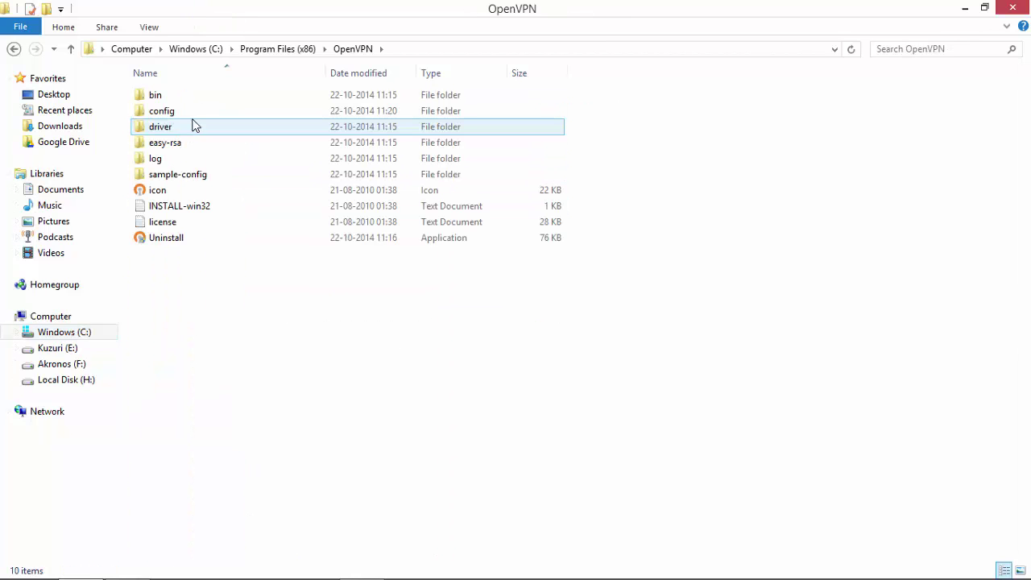
double_click(197, 113)
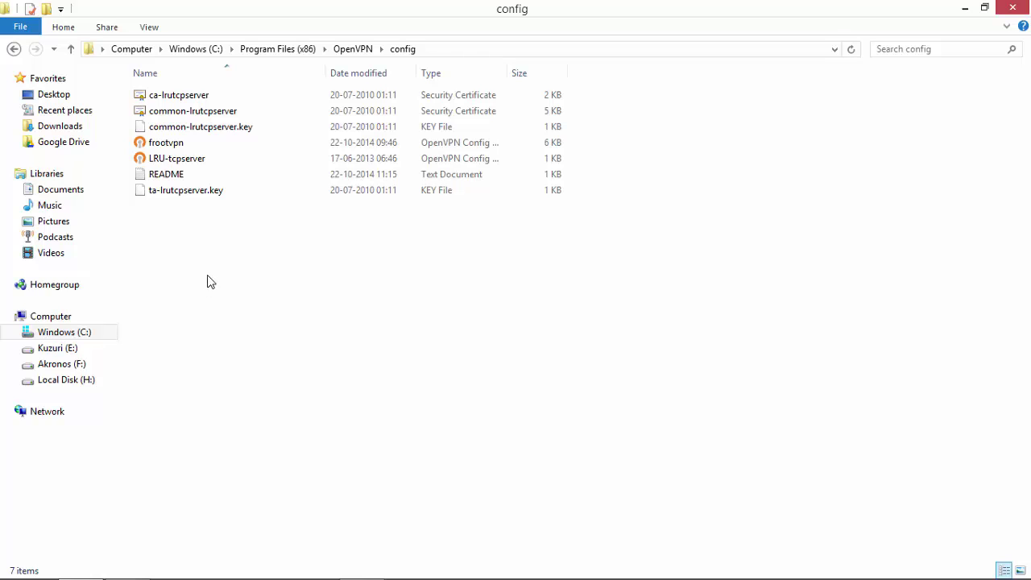
left_click(173, 145)
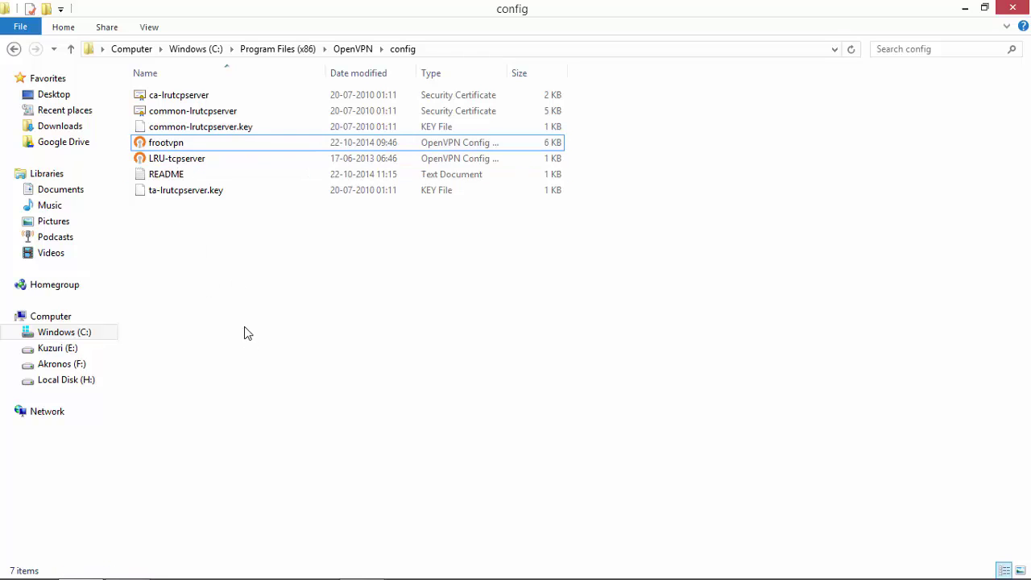
left_click(971, 15)
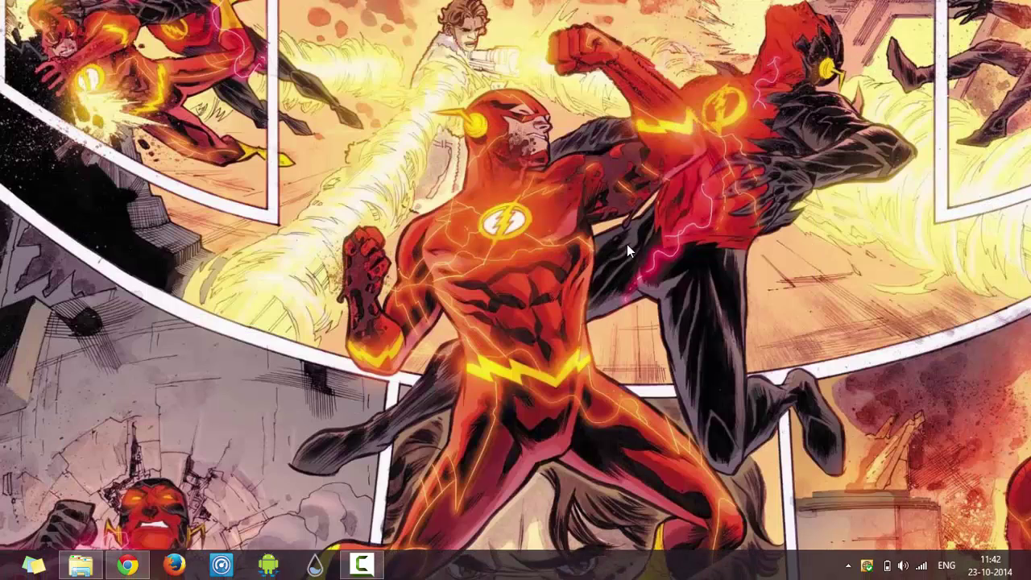
right_click(558, 213)
Refresh the desktop and connect the frootvpn profile from the OpenVPN GUI tray icon.
left_click(617, 294)
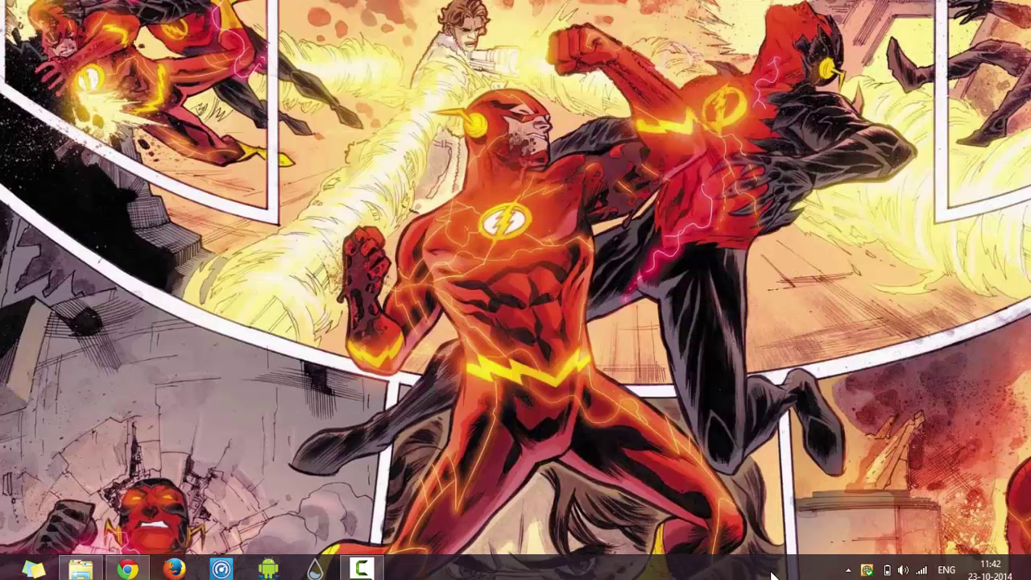
left_click(848, 565)
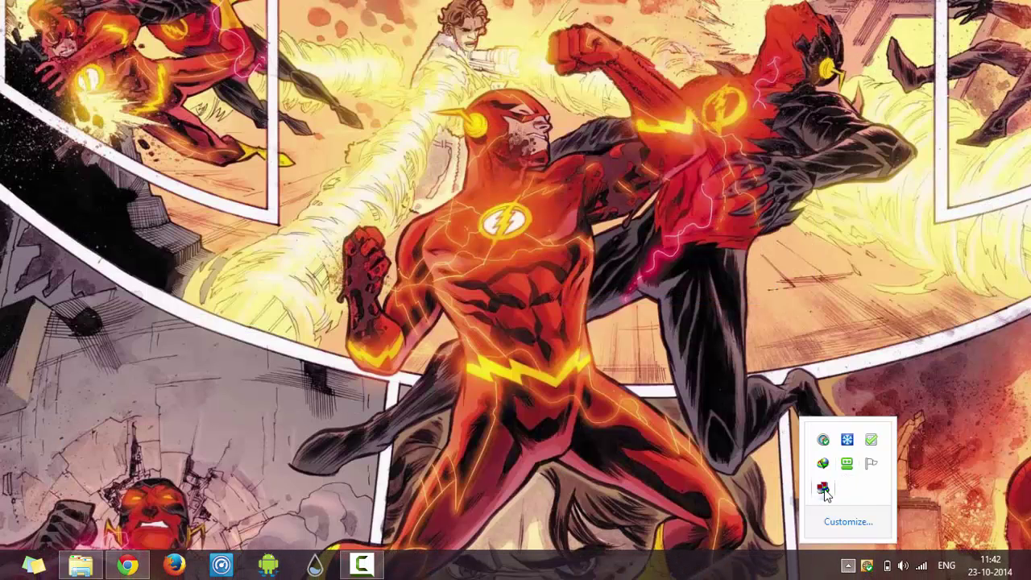
right_click(822, 487)
mouse_move(765, 402)
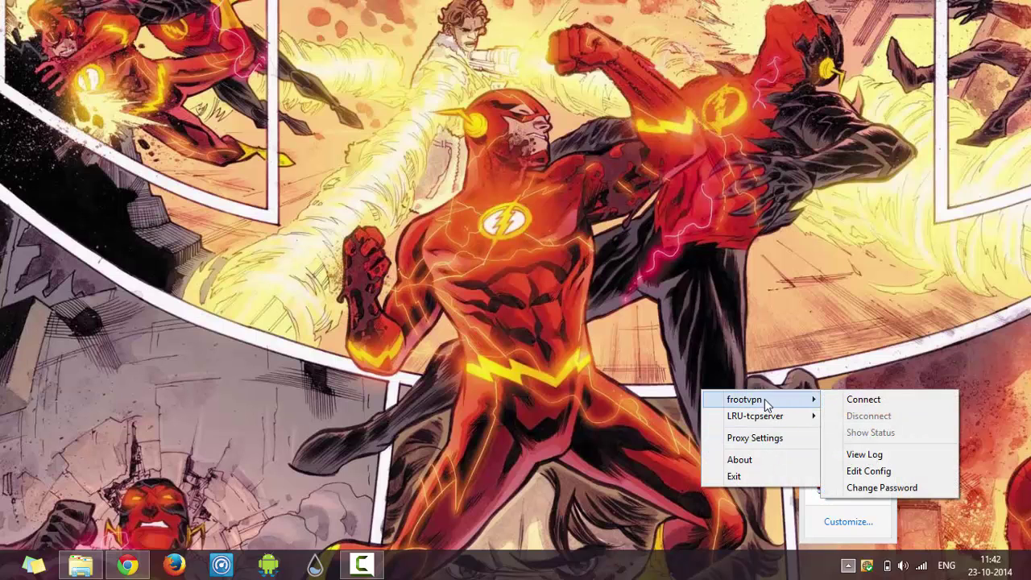
left_click(869, 398)
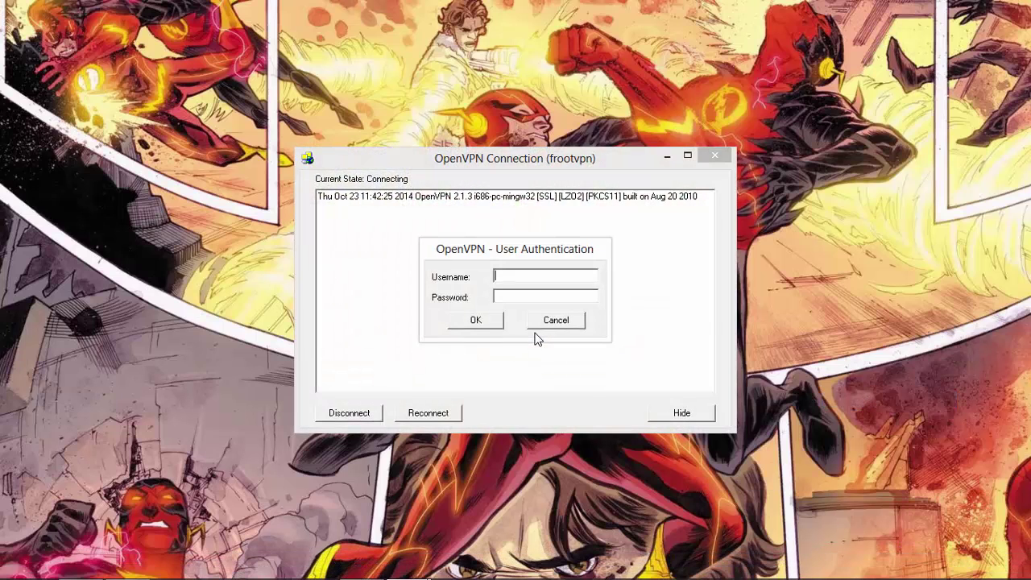
Enter the VPN account username and password in the authentication dialog and submit them.
left_click(540, 277)
left_click(539, 276)
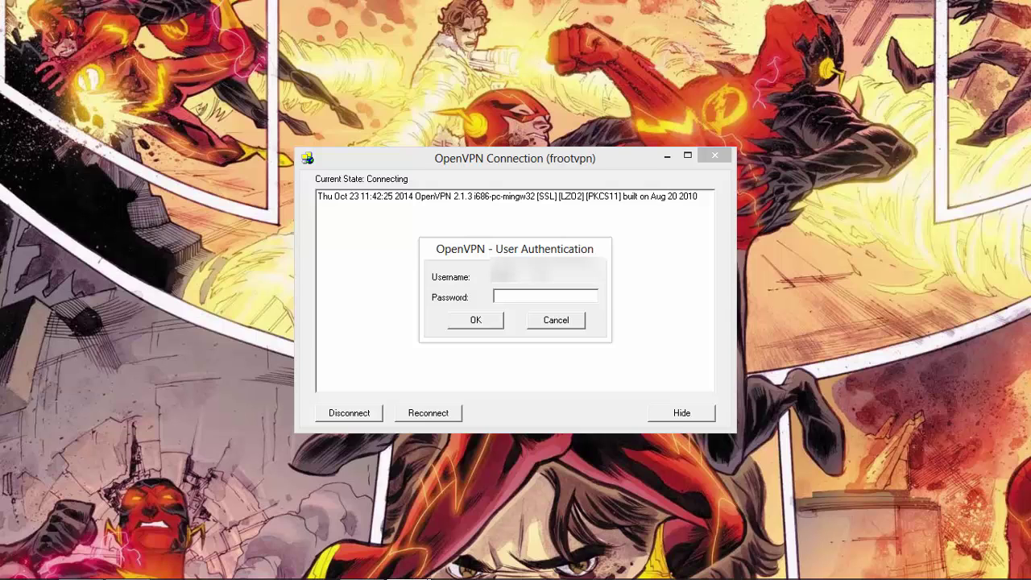
key("Tab")
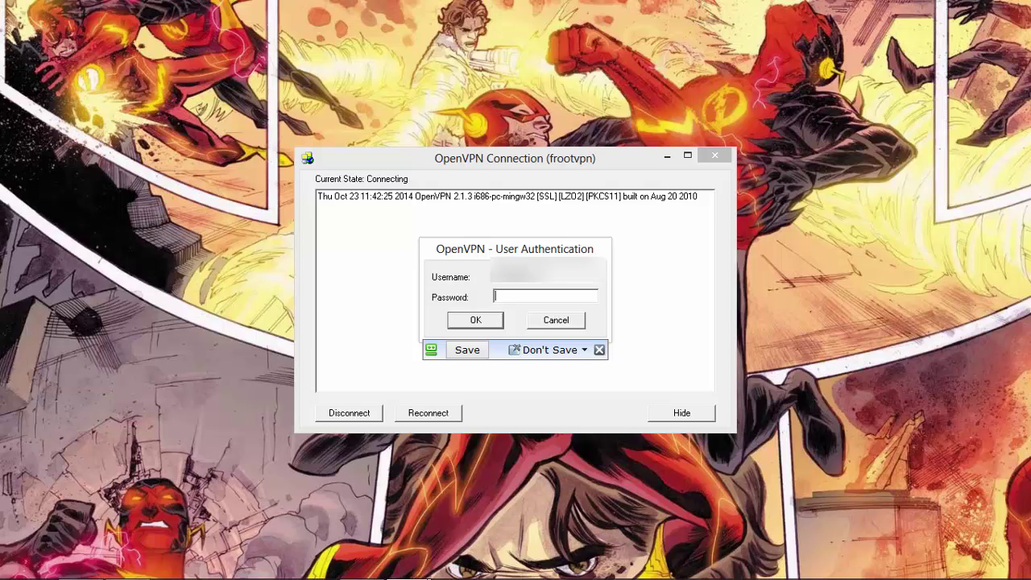
type("******************")
key("Return")
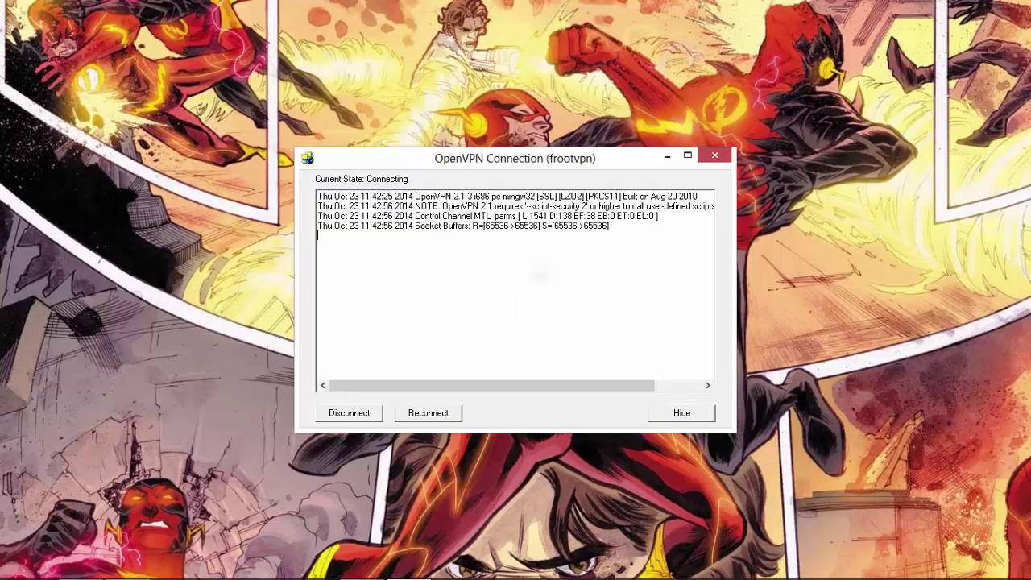